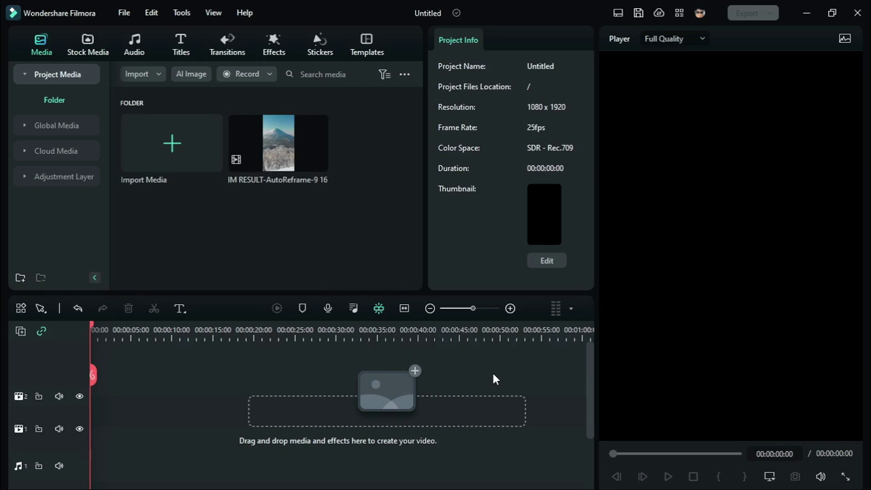
# Place the scenic clip on video track 1 and add a Title 29 'Lorem Ipsum' title above it at the start.
pyautogui.moveTo(279, 143); pyautogui.dragTo(96, 435)
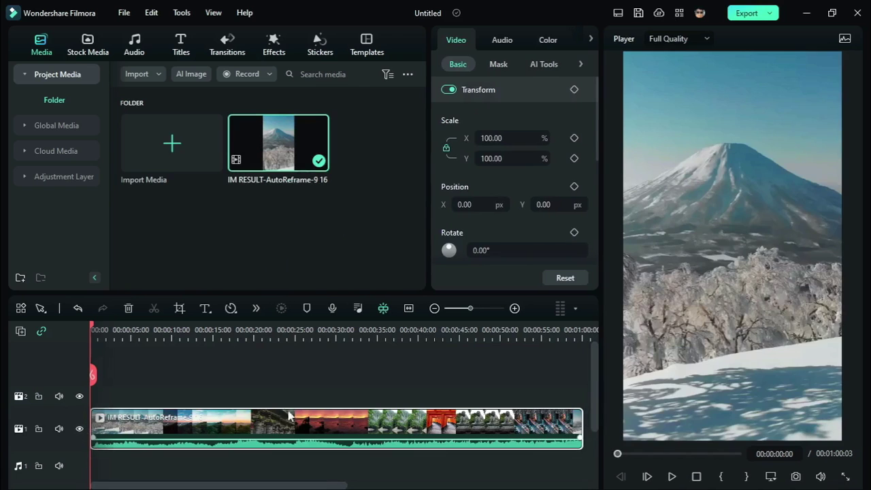
pyautogui.click(385, 377)
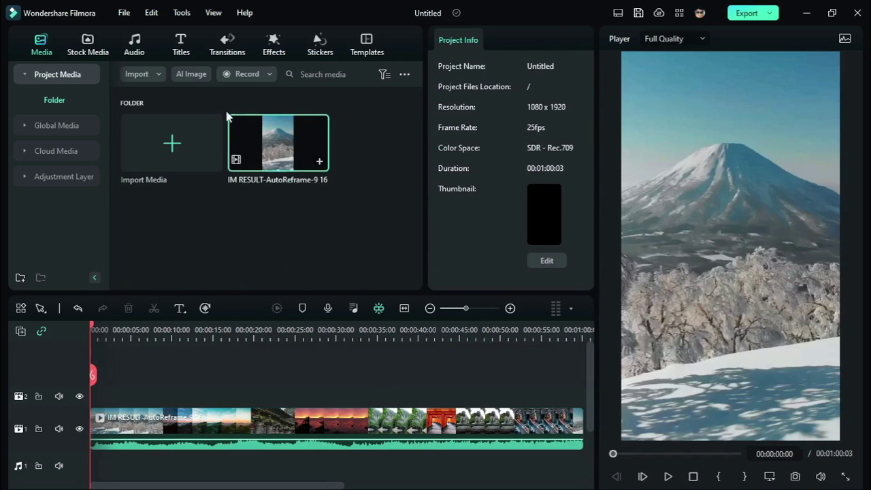
pyautogui.click(181, 47)
pyautogui.scroll(-10, 364, 193)
pyautogui.moveTo(163, 163); pyautogui.dragTo(111, 396)
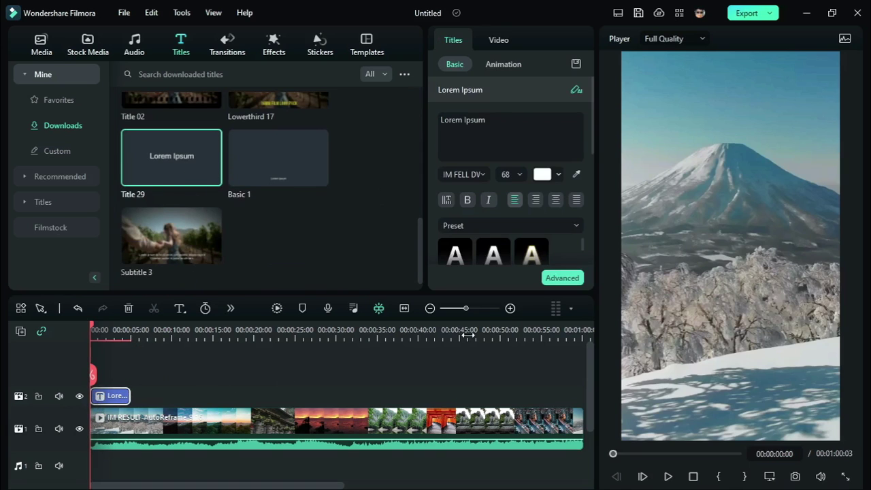
pyautogui.click(510, 308)
pyautogui.click(126, 401)
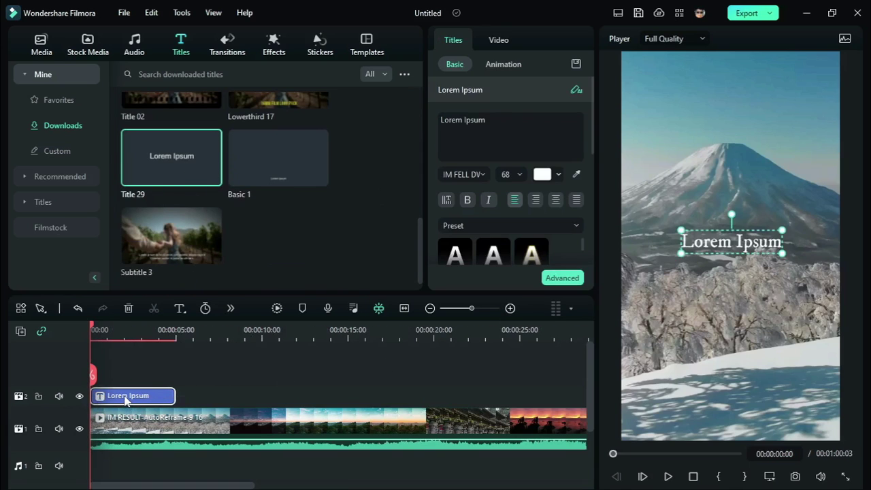
# Ask AI Copywriting '3 FACTS ABOUT JAPAN IN 3 SIMPLE SENTENCES' and copy its answer.
pyautogui.click(576, 91)
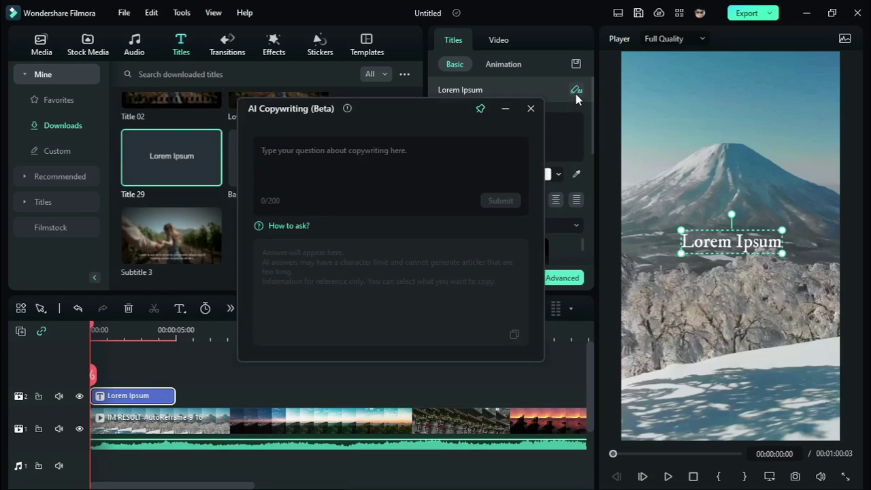
pyautogui.click(461, 145)
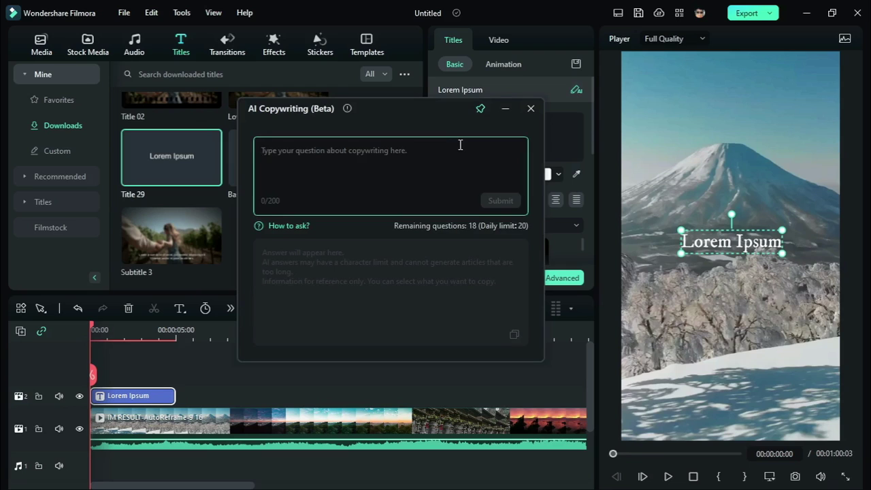
pyautogui.write('3 FACTS ABOUT JAPAN IN 3')
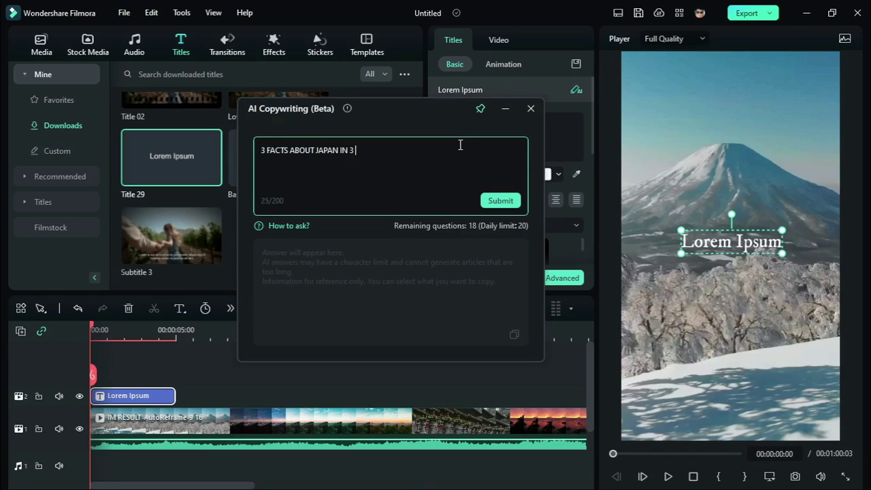
pyautogui.write(' SIMPLE SENTENCES')
pyautogui.click(498, 201)
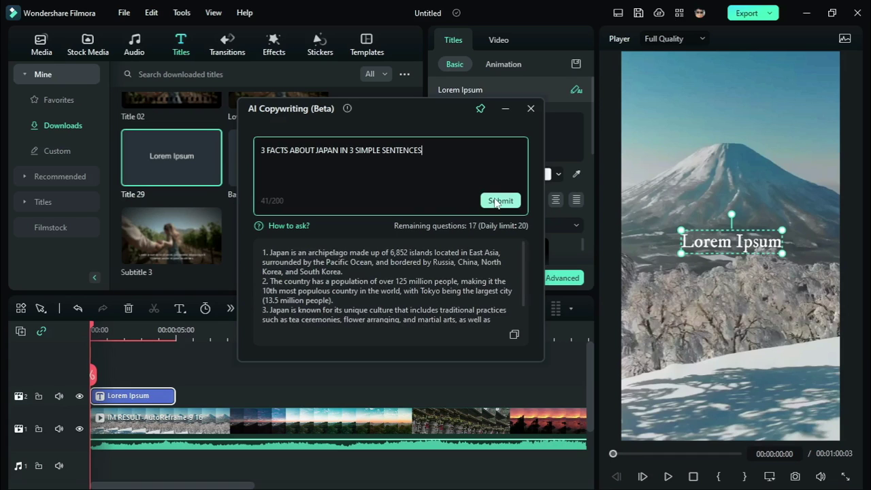
pyautogui.click(514, 336)
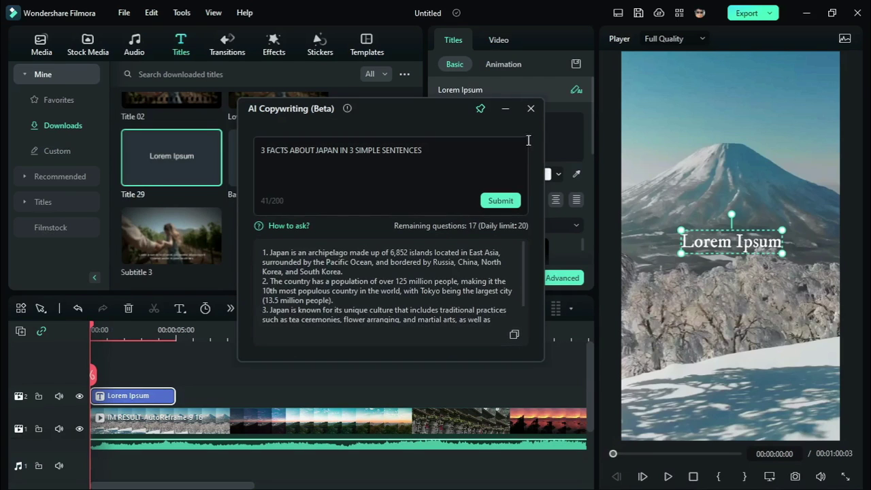
# Replace the placeholder with '3 FACTS' and 'ABOUT JAPAN' on two lines.
pyautogui.click(531, 109)
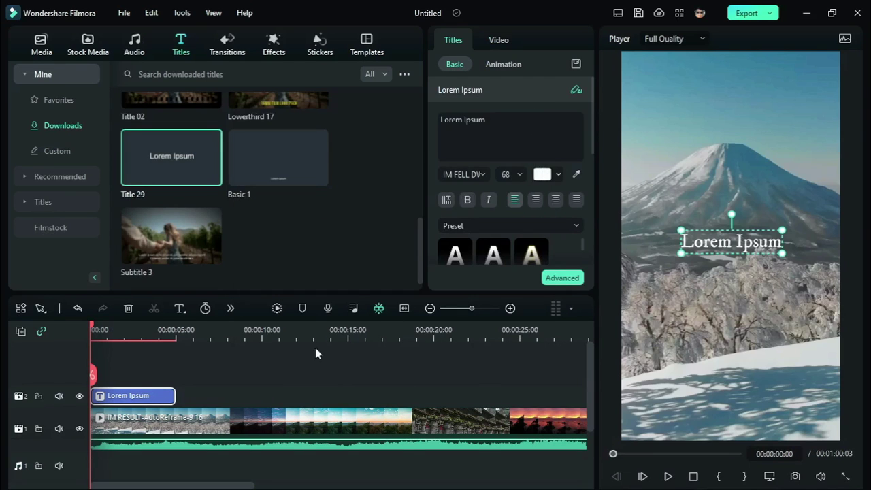
pyautogui.click(502, 132)
pyautogui.moveTo(502, 132); pyautogui.dragTo(439, 120)
pyautogui.press('BackSpace')
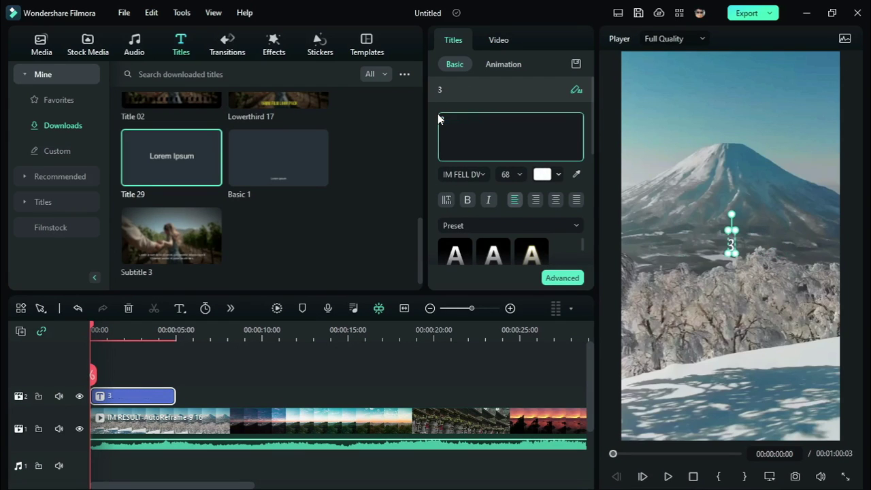
pyautogui.write('3 FACTS')
pyautogui.press('Return')
pyautogui.write('A')
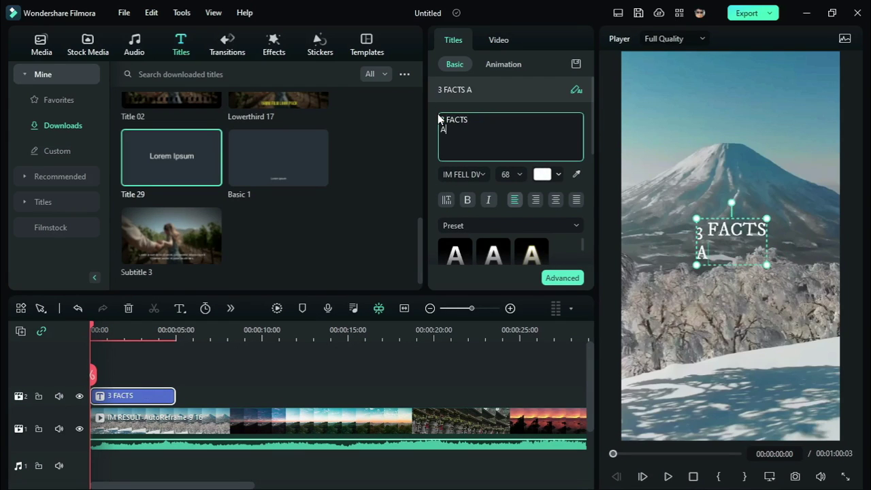
pyautogui.write('BOUT JAPAN')
pyautogui.hotkey('ctrl', 'Home')
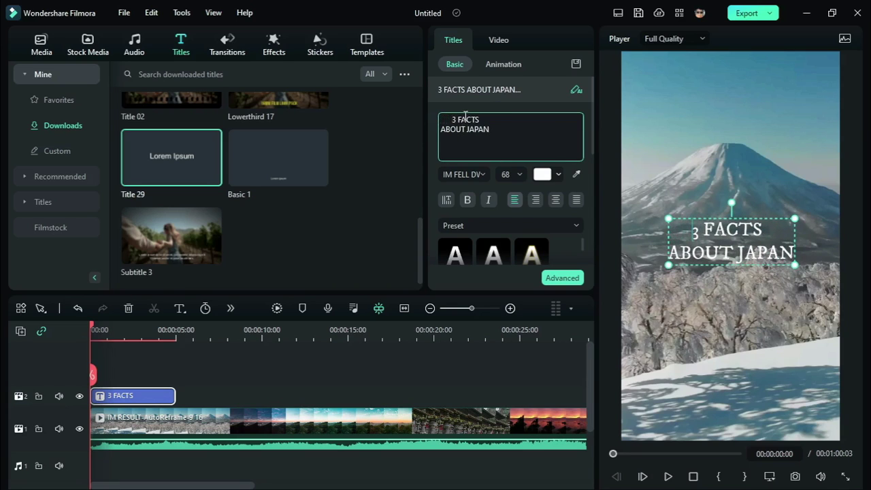
pyautogui.scroll(-2, 486, 103)
pyautogui.scroll(1, 486, 136)
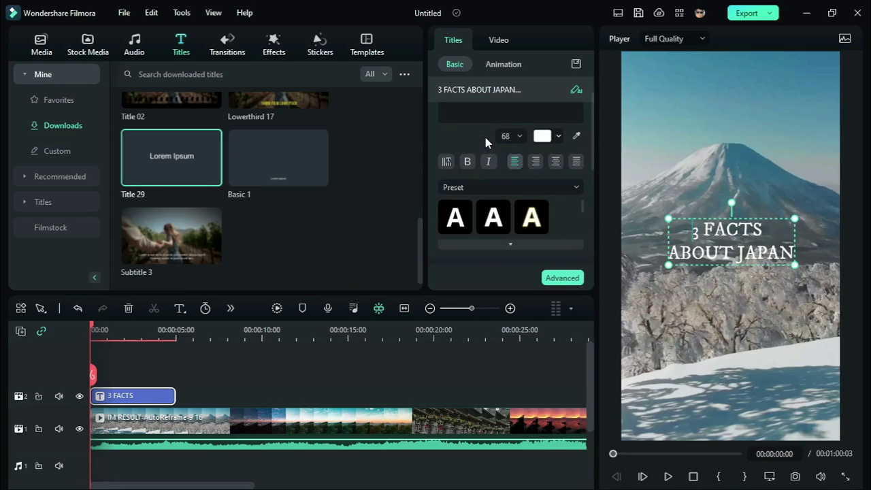
# Set the title font to Century Gothic and its colour to black.
pyautogui.click(485, 136)
pyautogui.scroll(1, 681, 217)
pyautogui.scroll(10, 682, 216)
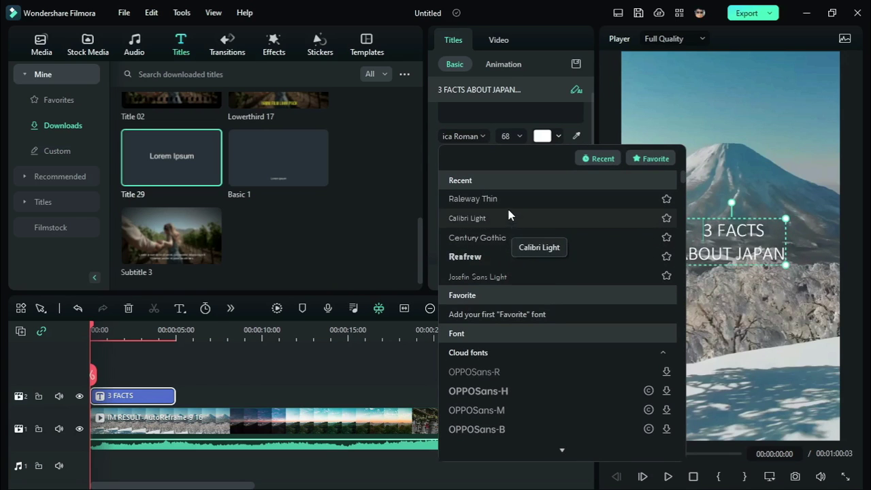
pyautogui.click(511, 239)
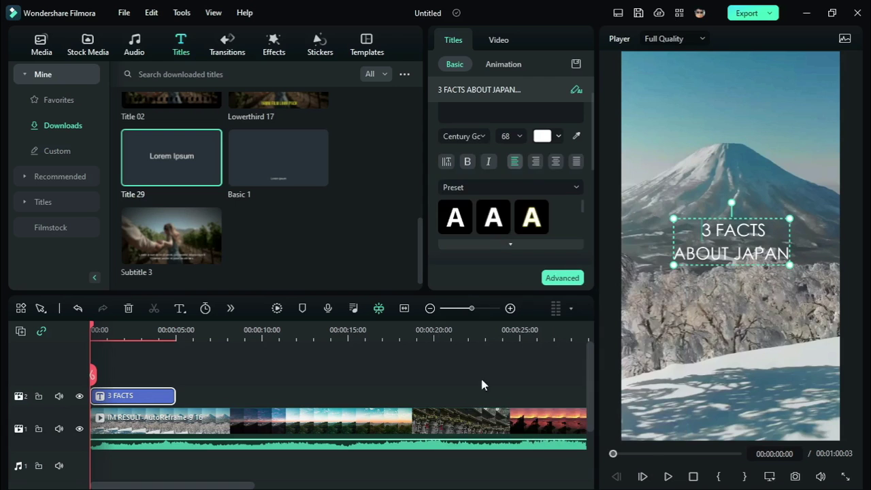
pyautogui.click(467, 115)
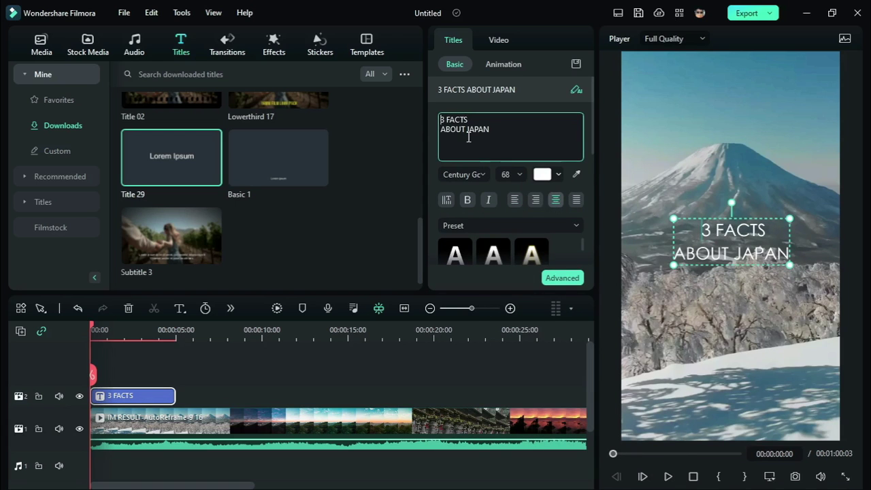
pyautogui.click(559, 174)
pyautogui.click(545, 198)
# In Advanced Text Edit, make the title bold at size 110.
pyautogui.click(555, 279)
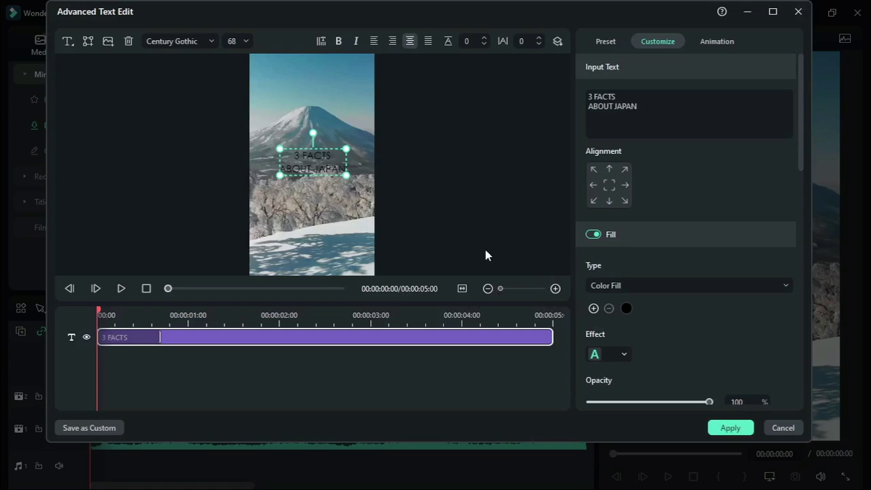
pyautogui.click(338, 42)
pyautogui.click(718, 41)
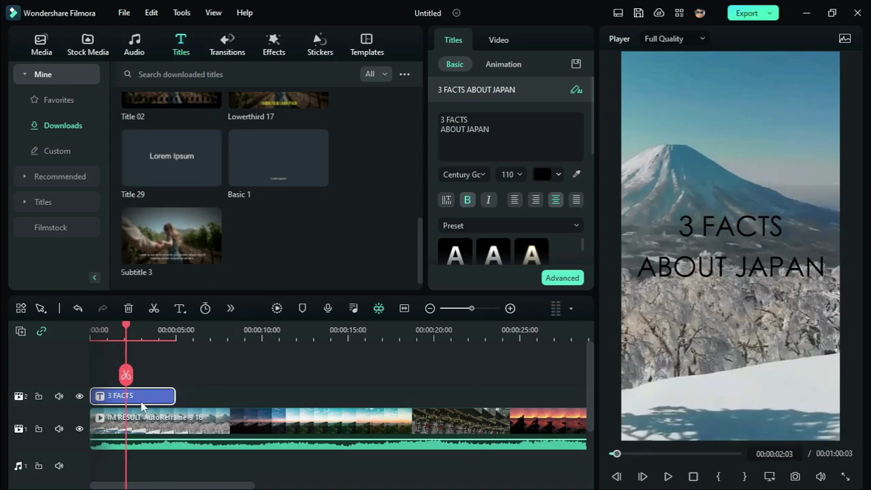
# Add a second Title 29 after the first and paste the 6,852 islands fact over its placeholder.
pyautogui.moveTo(171, 158); pyautogui.dragTo(199, 398)
pyautogui.click(199, 398)
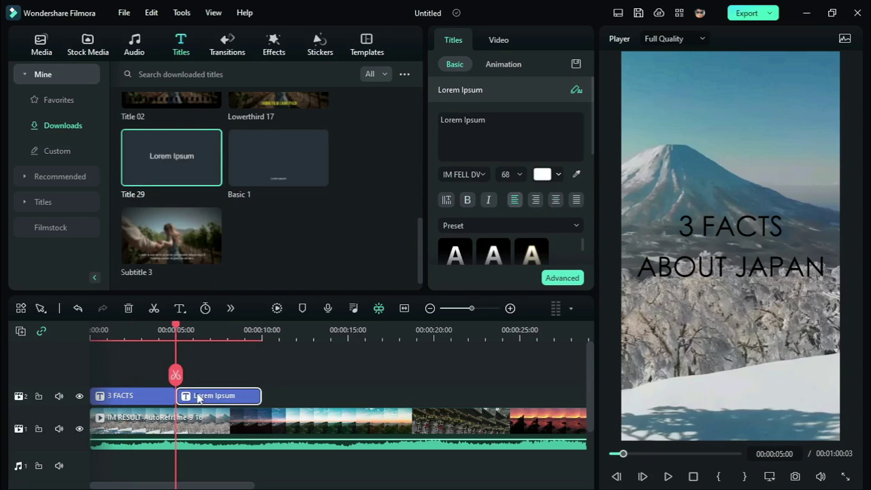
pyautogui.click(511, 130)
pyautogui.moveTo(512, 130); pyautogui.dragTo(431, 111)
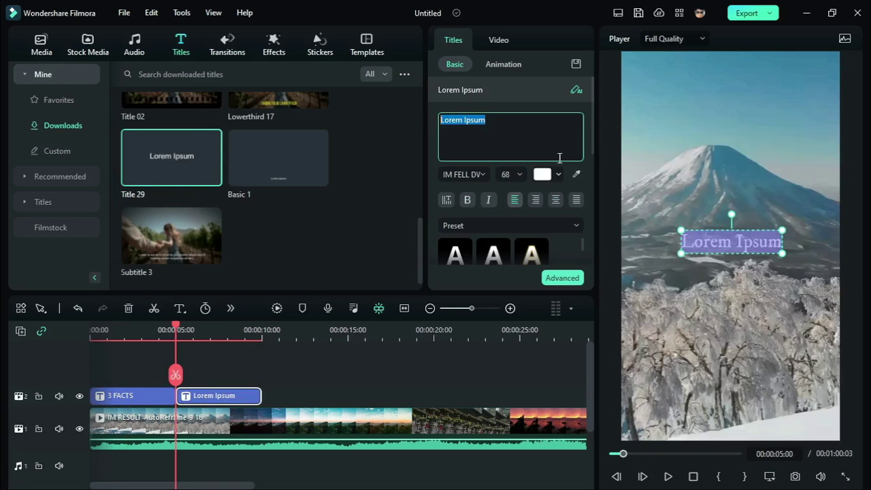
pyautogui.rightClick(486, 137)
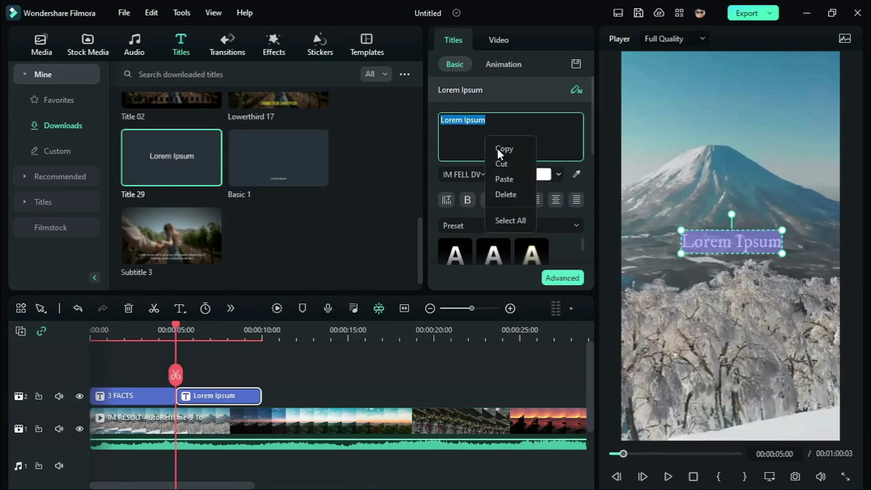
pyautogui.click(508, 176)
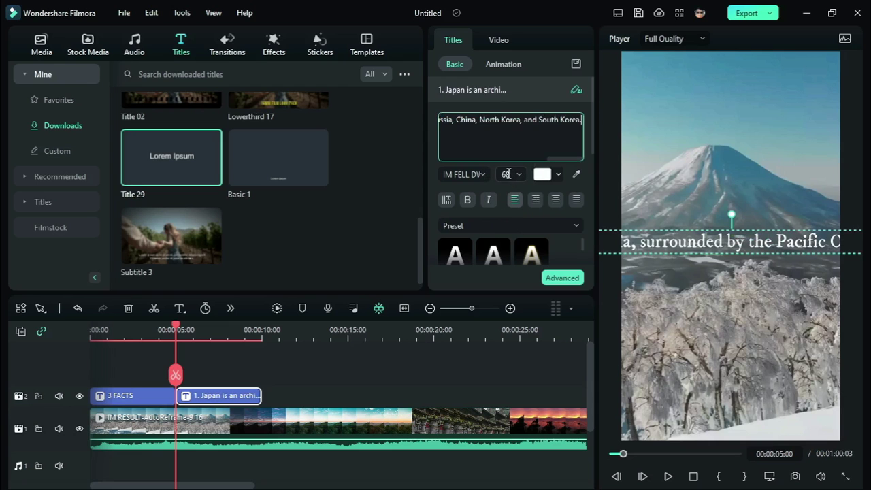
pyautogui.moveTo(551, 159); pyautogui.dragTo(467, 151)
pyautogui.click(562, 143)
# In Advanced Text Edit, break the islands fact into lines and move it toward the top.
pyautogui.press('Return')
pyautogui.click(562, 278)
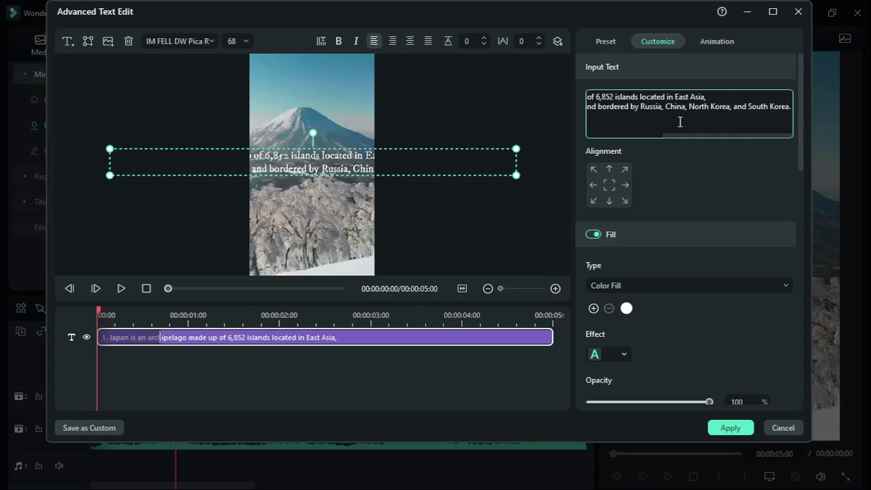
pyautogui.moveTo(516, 175); pyautogui.dragTo(372, 154)
pyautogui.click(759, 97)
pyautogui.press('Return')
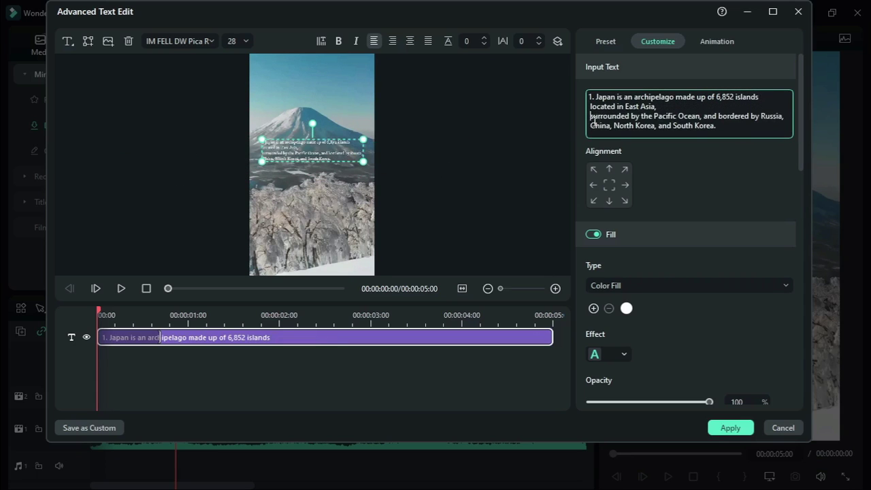
pyautogui.click(591, 117)
pyautogui.press('BackSpace')
pyautogui.click(768, 107)
pyautogui.press('Return')
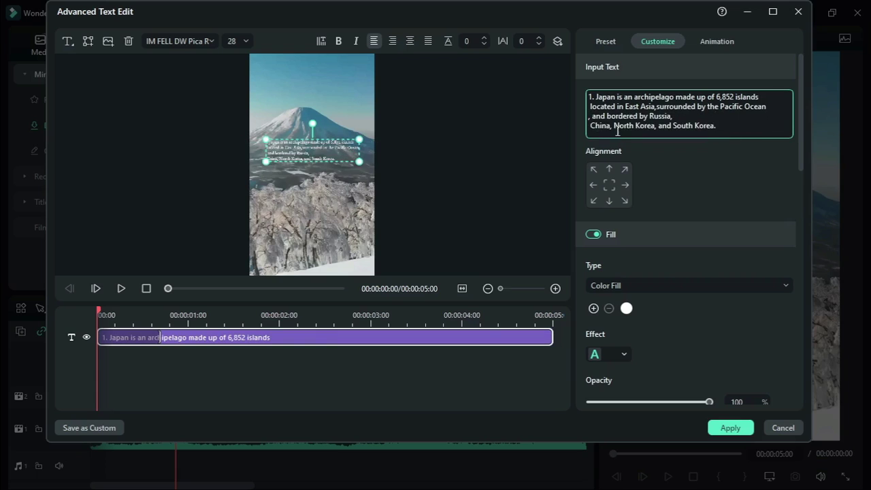
pyautogui.click(591, 126)
pyautogui.press('BackSpace')
pyautogui.click(742, 117)
pyautogui.press('Return')
pyautogui.moveTo(359, 161); pyautogui.dragTo(422, 177)
pyautogui.moveTo(333, 157); pyautogui.dragTo(308, 151)
# Rework the breaks after 'made up' and 'East Asia,' with North and South Korea together, size 54.
pyautogui.click(706, 97)
pyautogui.press('Return')
pyautogui.click(590, 117)
pyautogui.press('BackSpace')
pyautogui.click(711, 107)
pyautogui.press('Return')
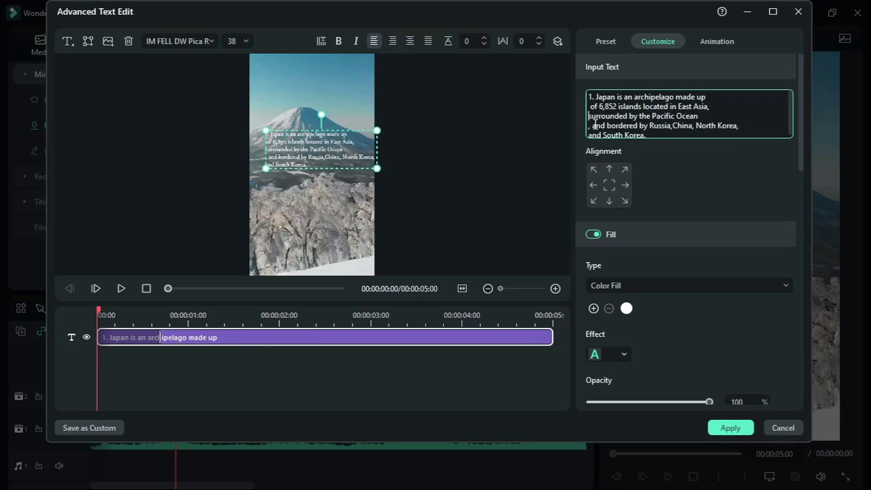
pyautogui.click(694, 126)
pyautogui.press('Return')
pyautogui.press('BackSpace')
pyautogui.press('Left')
pyautogui.press('Return')
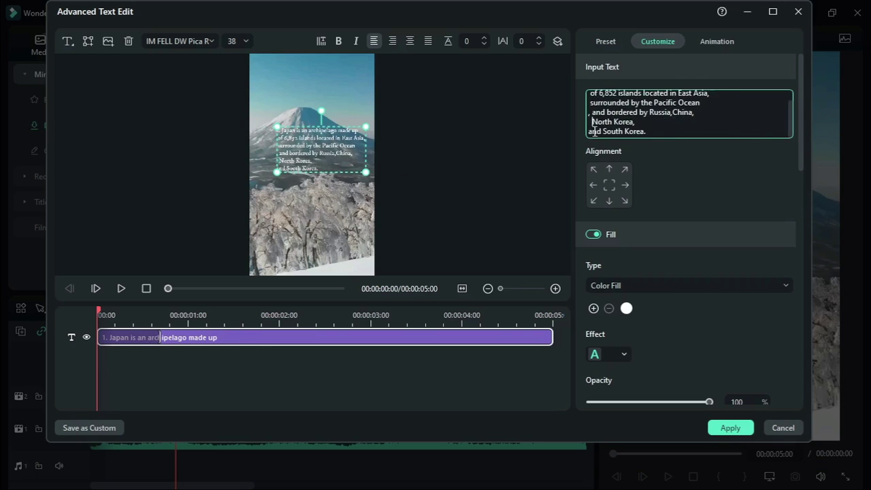
pyautogui.press('BackSpace')
pyautogui.moveTo(366, 127)
pyautogui.mouseDown()
pyautogui.moveTo(404, 132)
pyautogui.moveTo(375, 139)
pyautogui.mouseUp()
# Switch to High Tower Text Cursive at size 50, apply, and copy the title clip.
pyautogui.click(716, 41)
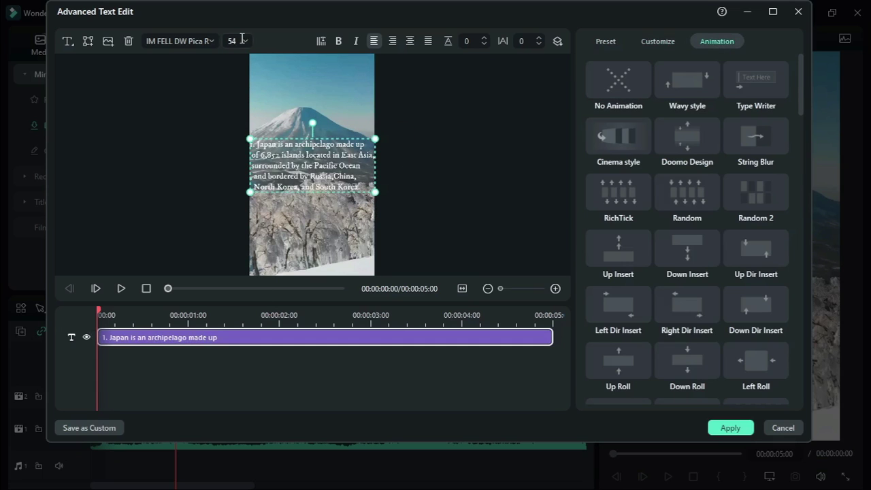
pyautogui.click(207, 41)
pyautogui.click(198, 125)
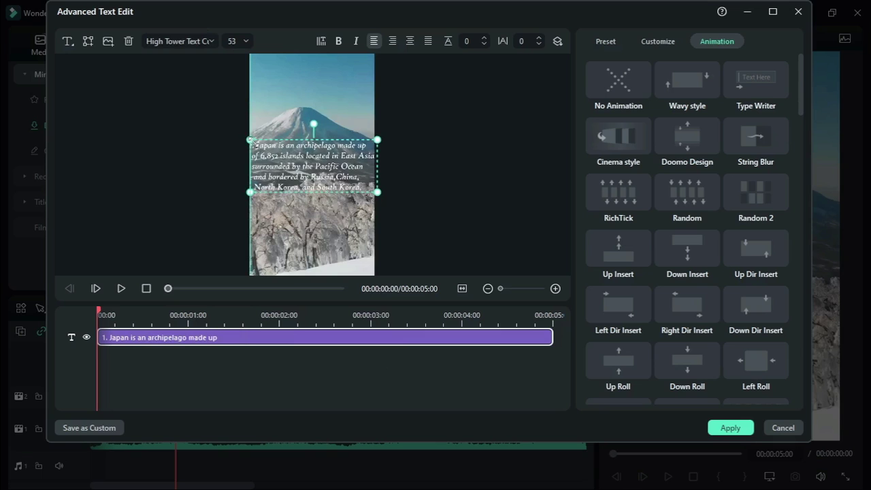
pyautogui.moveTo(252, 143)
pyautogui.mouseDown()
pyautogui.moveTo(253, 118)
pyautogui.moveTo(252, 138)
pyautogui.mouseUp()
pyautogui.click(447, 206)
pyautogui.click(731, 428)
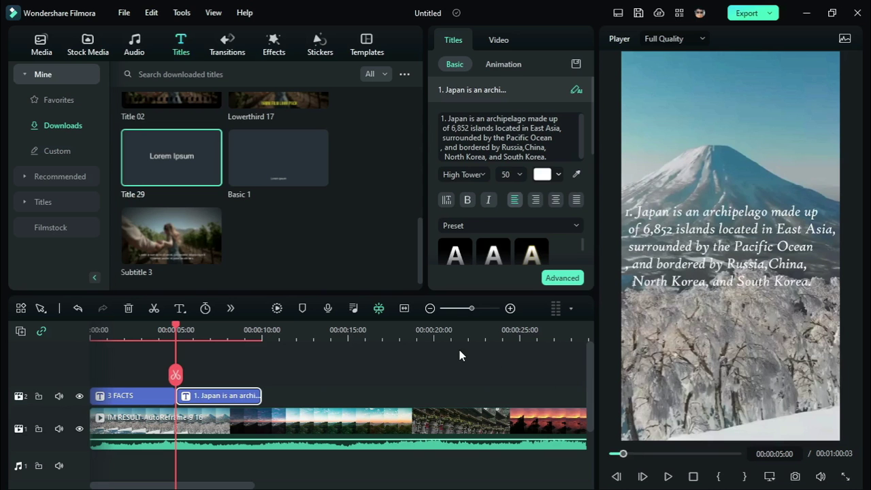
pyautogui.rightClick(226, 402)
pyautogui.click(259, 139)
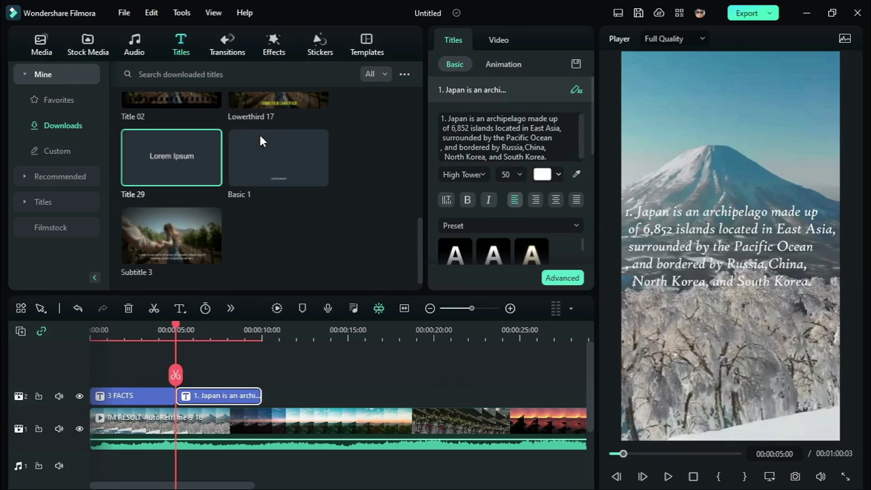
# Paste two copies of the styled title at the 12-second playhead.
pyautogui.click(310, 323)
pyautogui.rightClick(357, 405)
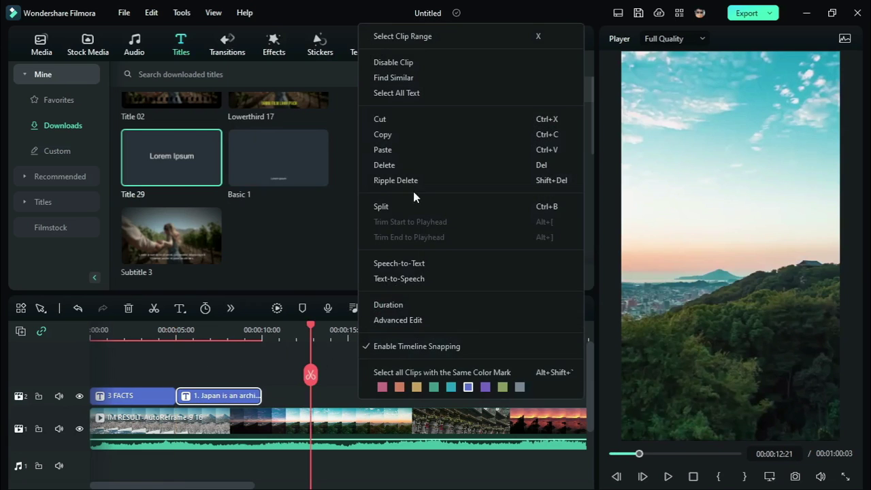
pyautogui.click(416, 149)
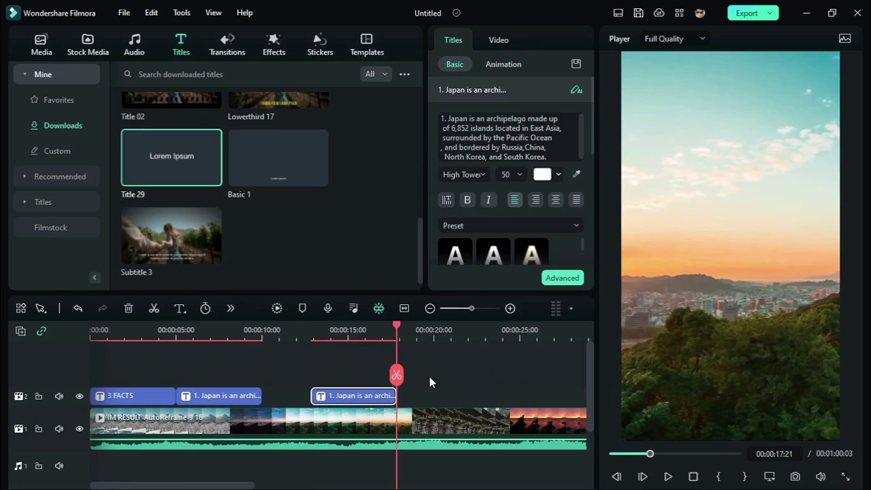
pyautogui.rightClick(430, 376)
pyautogui.click(468, 126)
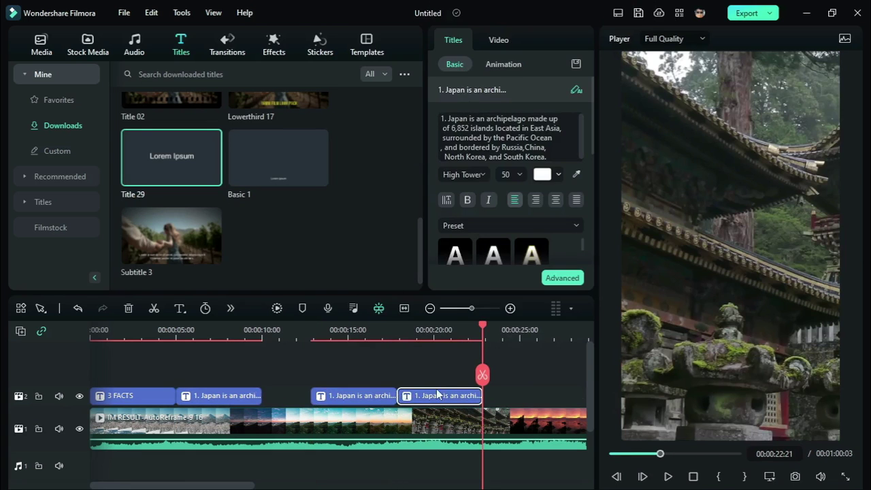
# Replace the first copy's text with the second fact about Japan's population.
pyautogui.click(374, 401)
pyautogui.moveTo(548, 151); pyautogui.dragTo(451, 103)
pyautogui.moveTo(570, 155); pyautogui.dragTo(423, 94)
pyautogui.press('BackSpace')
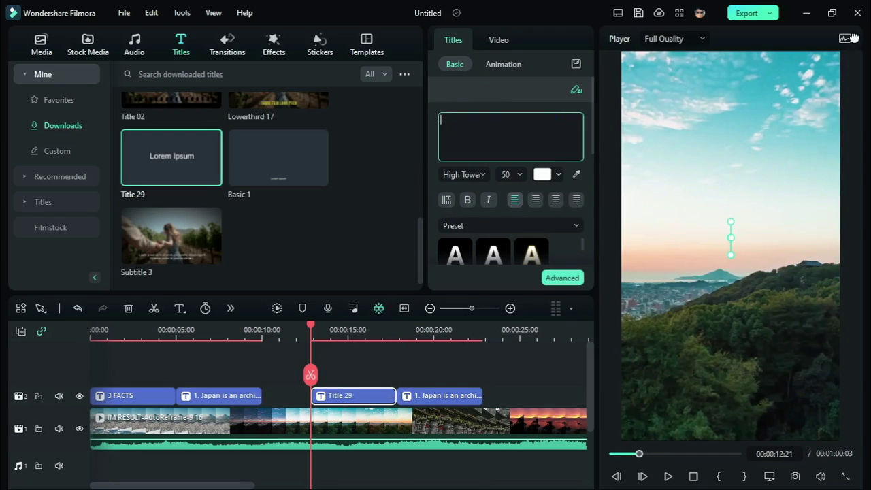
pyautogui.rightClick(487, 143)
pyautogui.click(507, 184)
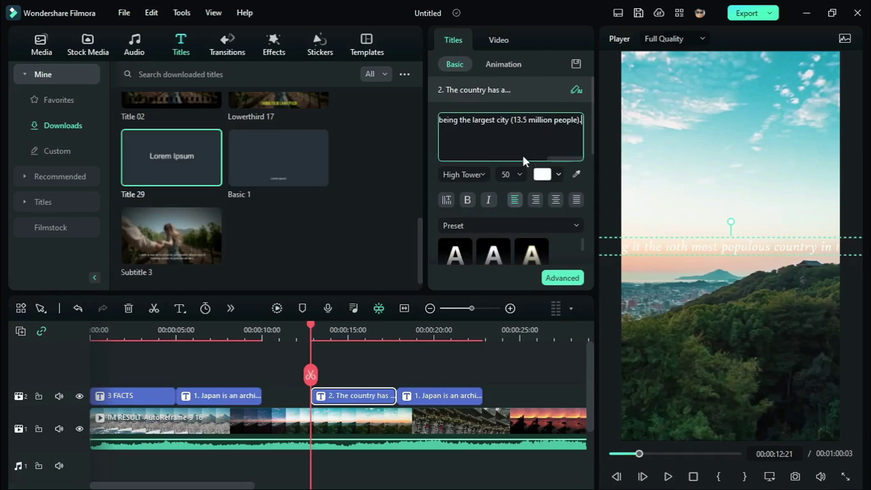
# Wrap the population fact onto five lines in Advanced Text Edit and apply.
pyautogui.click(562, 277)
pyautogui.click(776, 107)
pyautogui.press('Return')
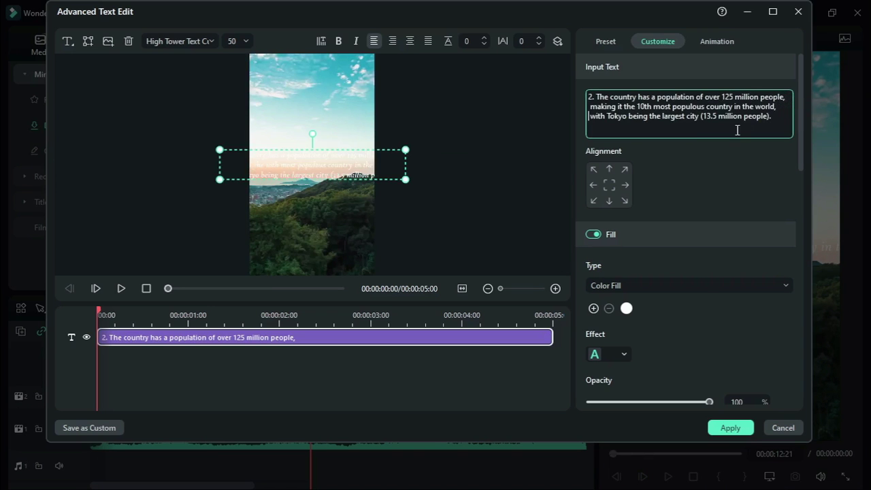
pyautogui.click(705, 100)
pyautogui.press('Return')
pyautogui.click(590, 111)
pyautogui.press('BackSpace')
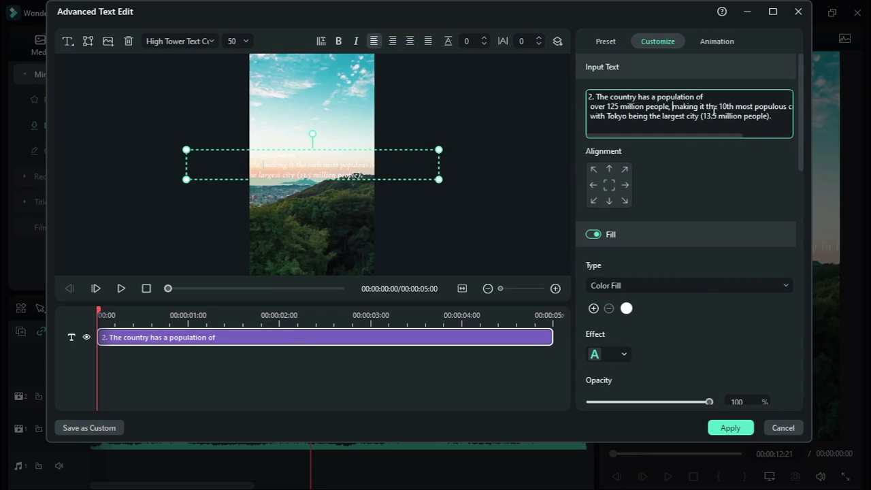
pyautogui.click(706, 107)
pyautogui.press('Return')
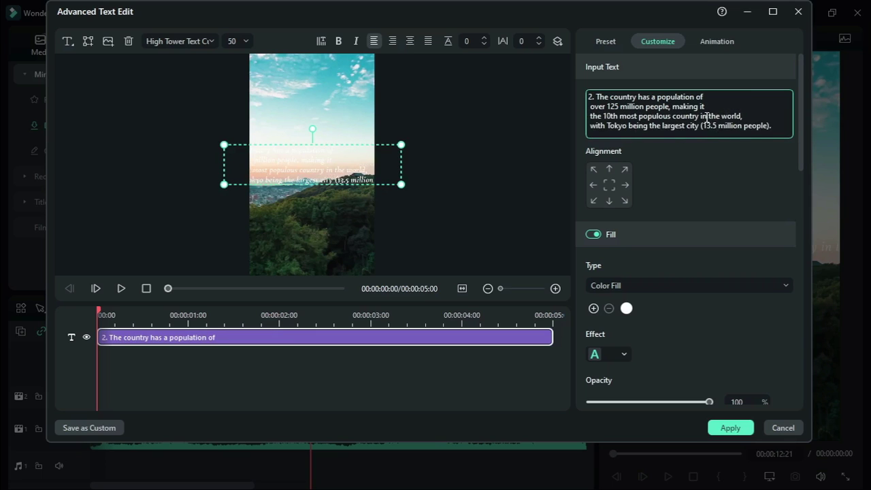
pyautogui.click(708, 117)
pyautogui.press('Return')
pyautogui.click(590, 132)
pyautogui.press('BackSpace')
pyautogui.click(685, 124)
pyautogui.press('Return')
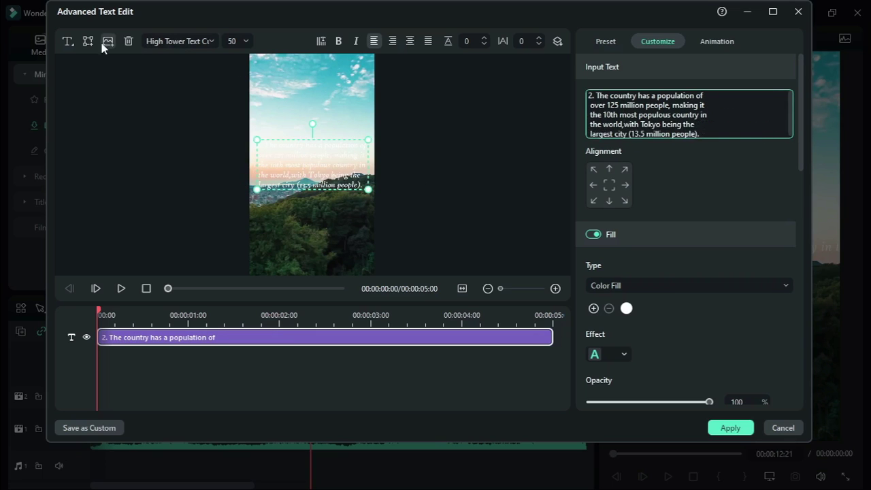
pyautogui.click(729, 427)
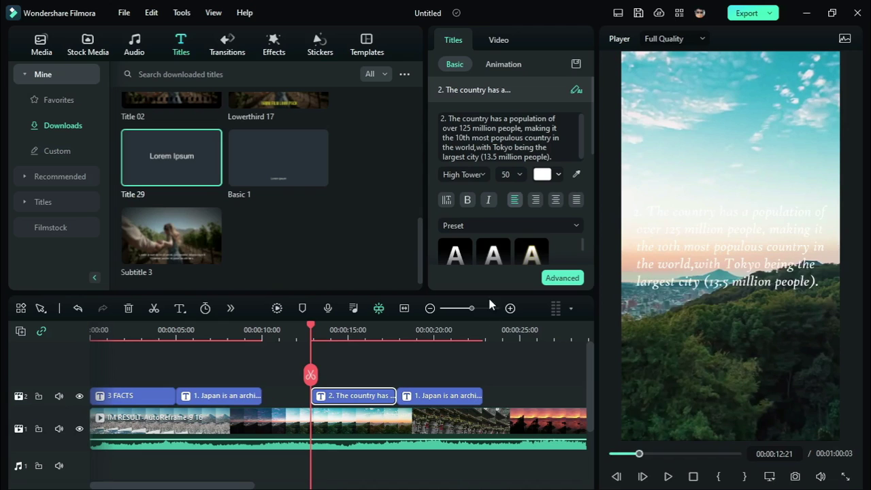
# Colour the population title dark red and move it higher in the frame.
pyautogui.click(557, 177)
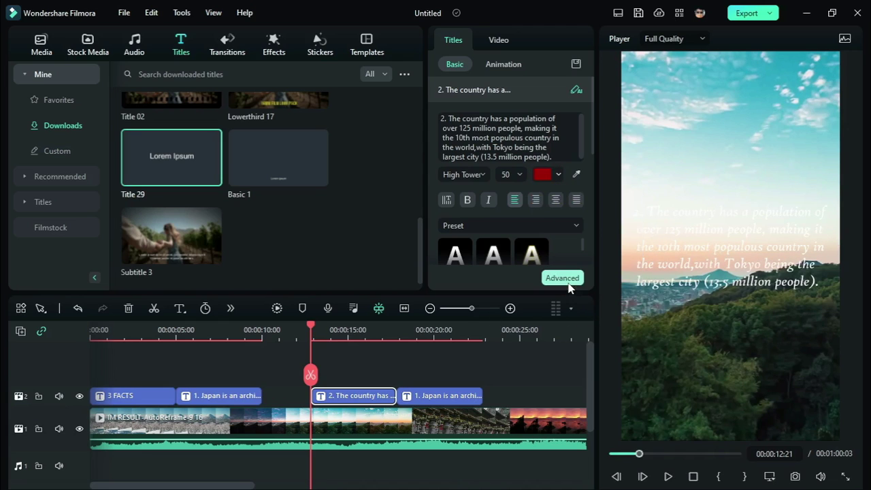
pyautogui.click(569, 286)
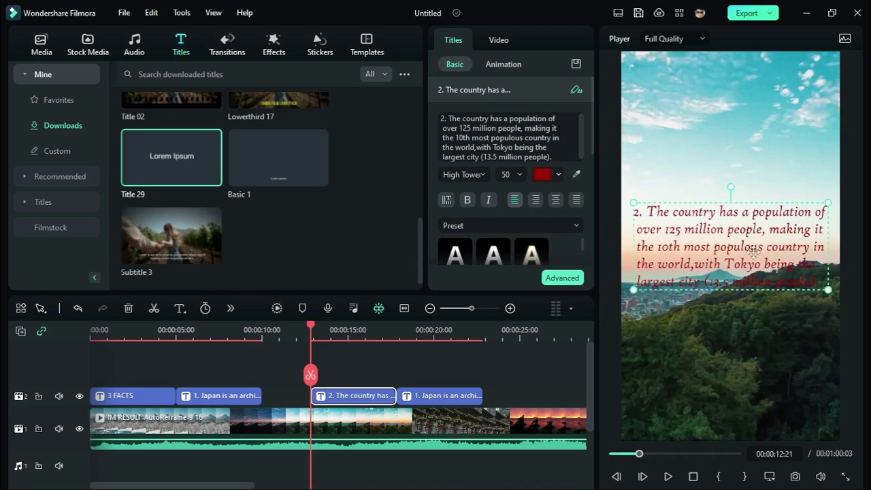
pyautogui.moveTo(751, 248); pyautogui.dragTo(751, 210)
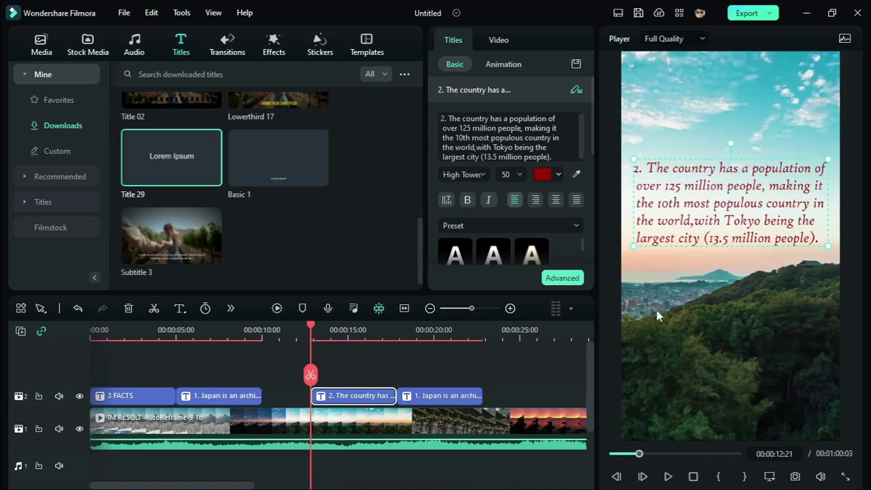
pyautogui.click(352, 401)
# Replace the duplicated title's text with the third fact about Japan's culture.
pyautogui.click(452, 399)
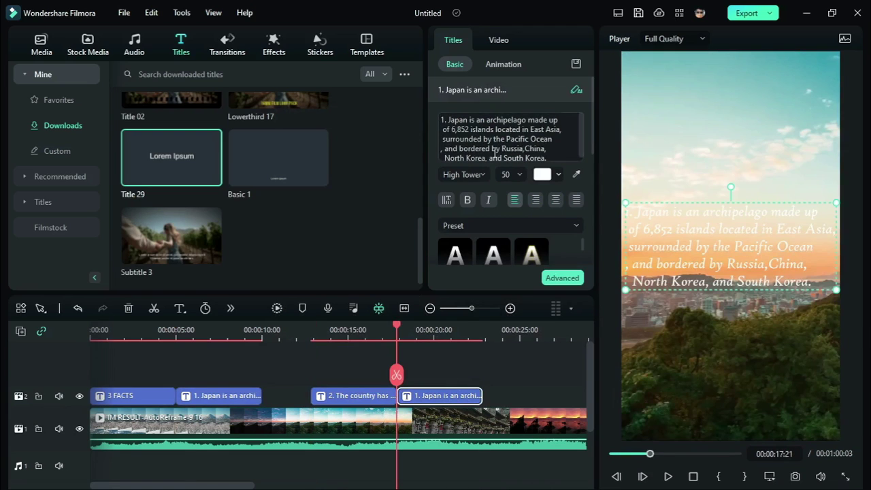
pyautogui.click(448, 130)
pyautogui.hotkey('ctrl', 'a')
pyautogui.press('BackSpace')
pyautogui.rightClick(481, 137)
pyautogui.click(503, 176)
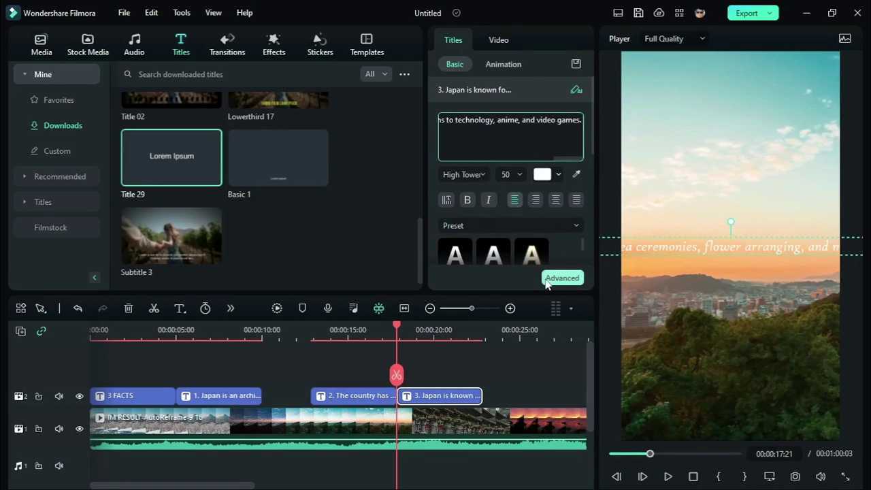
# Break the culture fact onto six lines after culture, such, modern and technology, and apply.
pyautogui.click(563, 278)
pyautogui.click(721, 98)
pyautogui.press('Return')
pyautogui.click(720, 109)
pyautogui.press('Return')
pyautogui.click(711, 116)
pyautogui.press('Return')
pyautogui.click(706, 126)
pyautogui.press('Return')
pyautogui.click(689, 134)
pyautogui.press('Return')
pyautogui.click(717, 427)
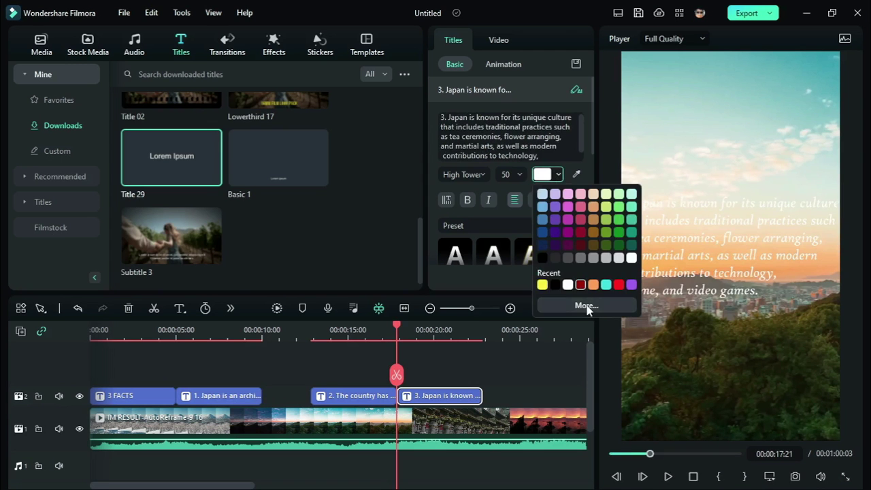
# Colour the third title sky blue 19,184,255 and shrink it to size 45.
pyautogui.click(606, 285)
pyautogui.moveTo(701, 282); pyautogui.dragTo(722, 263)
pyautogui.click(543, 174)
pyautogui.click(458, 157)
pyautogui.click(490, 143)
pyautogui.click(517, 355)
# Move the third title later in the timeline and lower over the sunset, then preview from the start.
pyautogui.moveTo(439, 396); pyautogui.dragTo(526, 396)
pyautogui.moveTo(731, 247); pyautogui.dragTo(729, 264)
pyautogui.click(728, 381)
pyautogui.click(774, 286)
pyautogui.moveTo(775, 286); pyautogui.dragTo(774, 365)
pyautogui.click(364, 357)
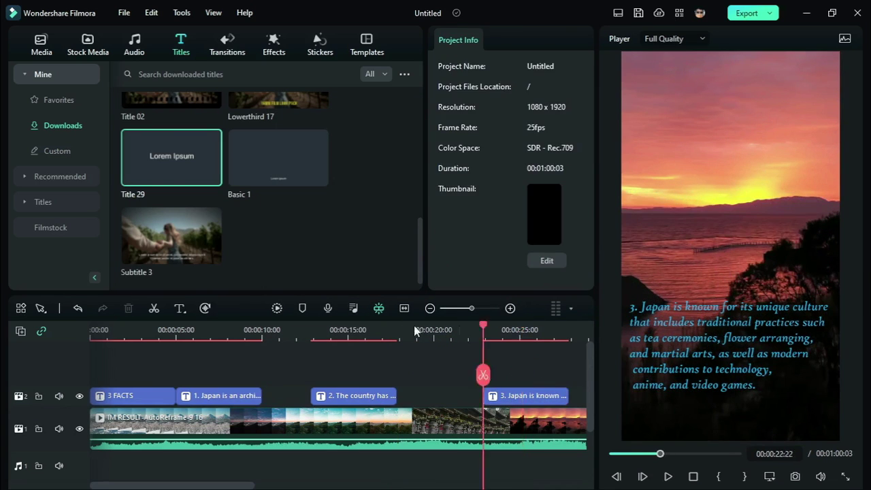
pyautogui.press('Home')
pyautogui.click(276, 310)
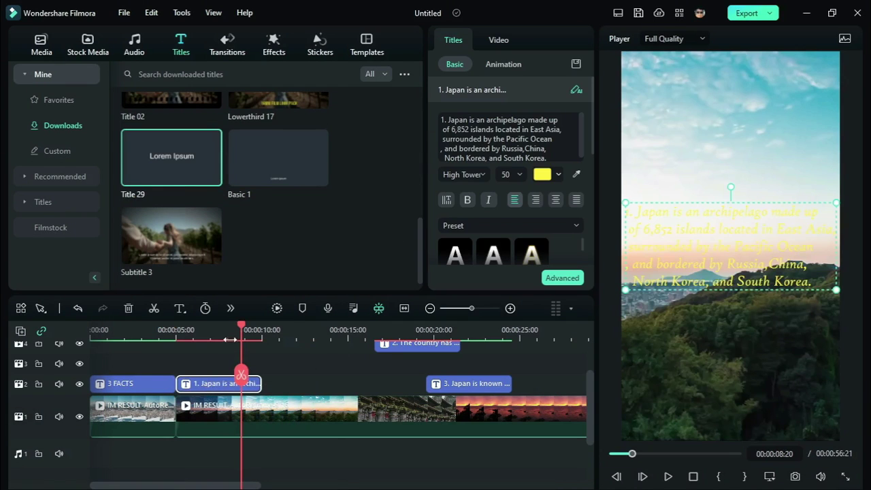
# Generate a text-to-speech voiceover of the 172-character first Japan fact title in the Dave voice.
pyautogui.click(231, 308)
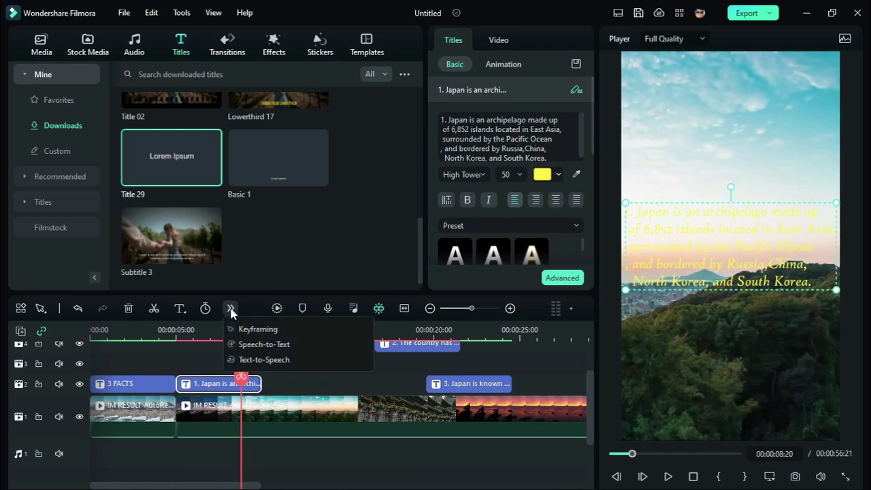
pyautogui.click(253, 360)
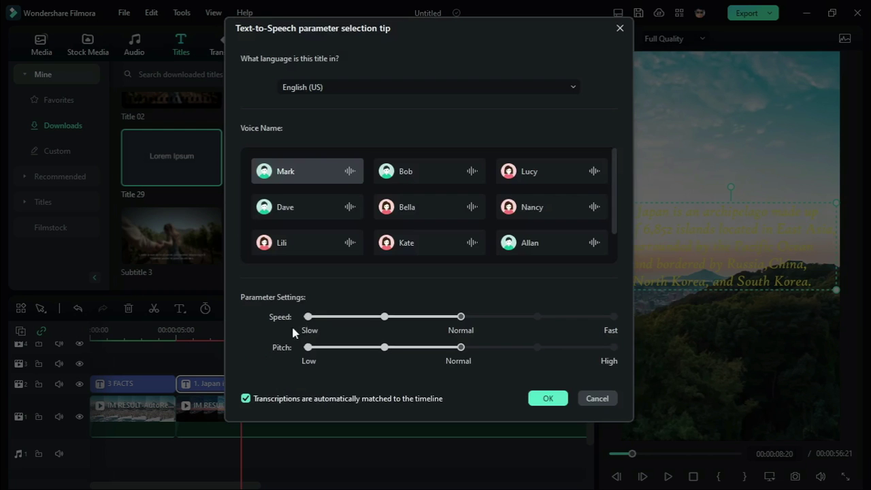
pyautogui.click(320, 209)
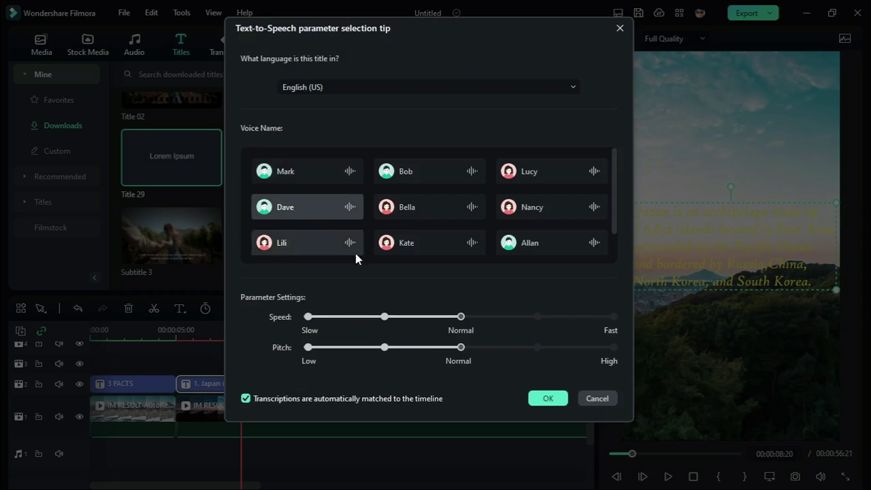
pyautogui.click(546, 399)
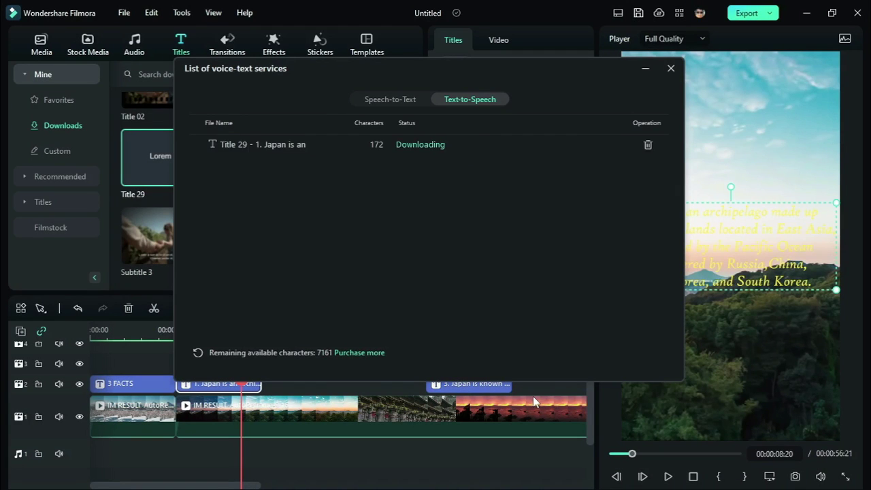
# Stretch the first title to its voiceover length, move the third title up, and place the second right after the first.
pyautogui.click(646, 69)
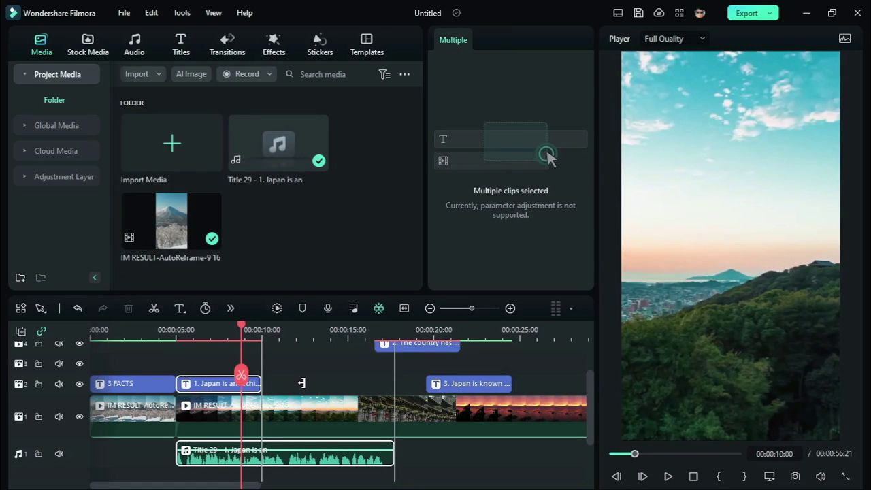
pyautogui.click(253, 386)
pyautogui.moveTo(259, 386); pyautogui.dragTo(394, 385)
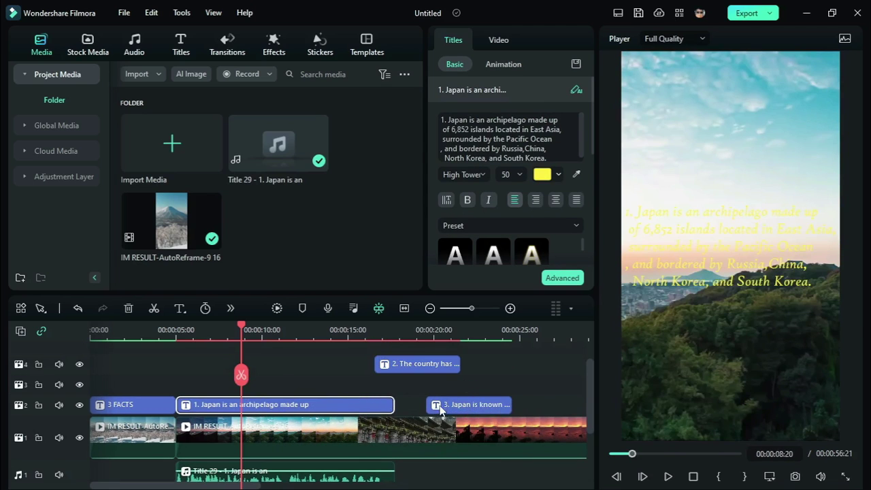
pyautogui.moveTo(443, 409); pyautogui.dragTo(528, 368)
pyautogui.moveTo(402, 369); pyautogui.dragTo(423, 404)
# Generate the second fact title's text-to-speech voiceover and fit the title to its length.
pyautogui.click(231, 309)
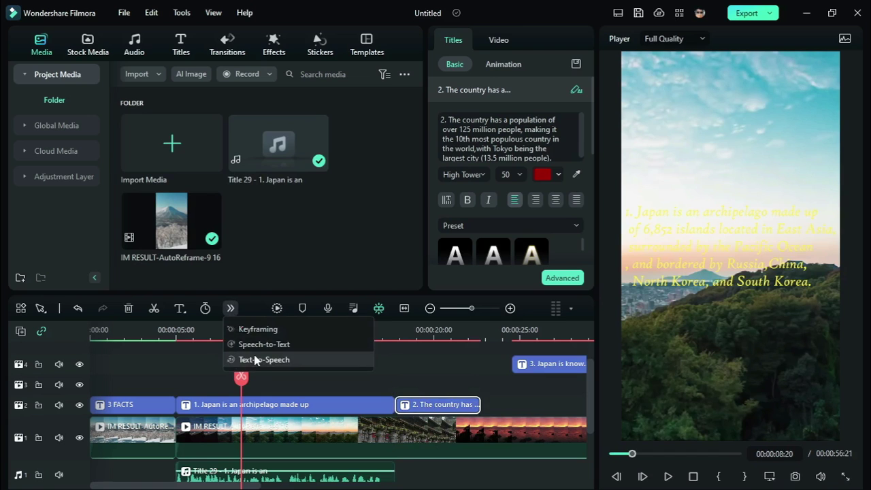
pyautogui.click(255, 360)
pyautogui.click(546, 397)
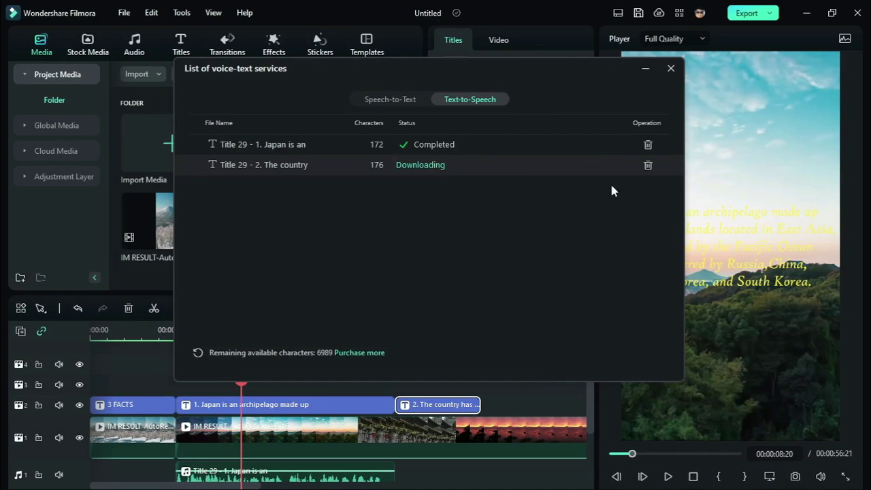
pyautogui.moveTo(479, 405); pyautogui.dragTo(515, 405)
# Place the third title after the second and generate its voiceover in the Dave voice.
pyautogui.moveTo(413, 365); pyautogui.dragTo(500, 406)
pyautogui.click(231, 309)
pyautogui.click(255, 358)
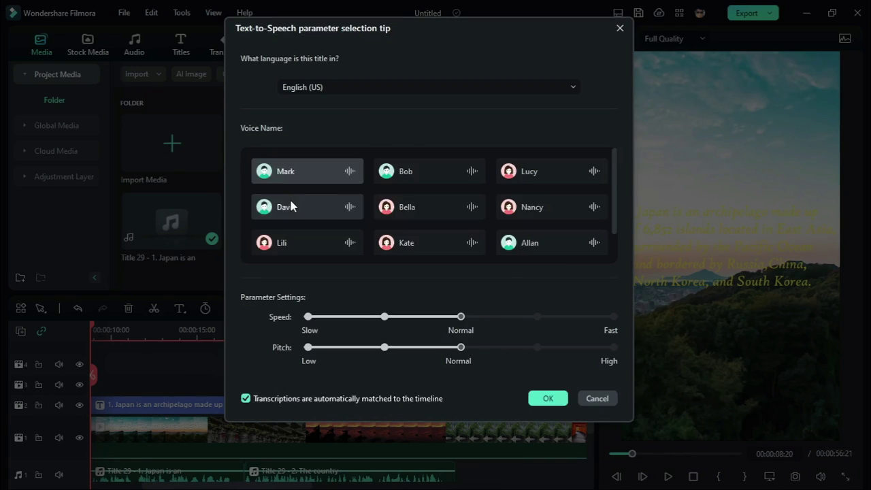
pyautogui.click(290, 206)
pyautogui.click(538, 398)
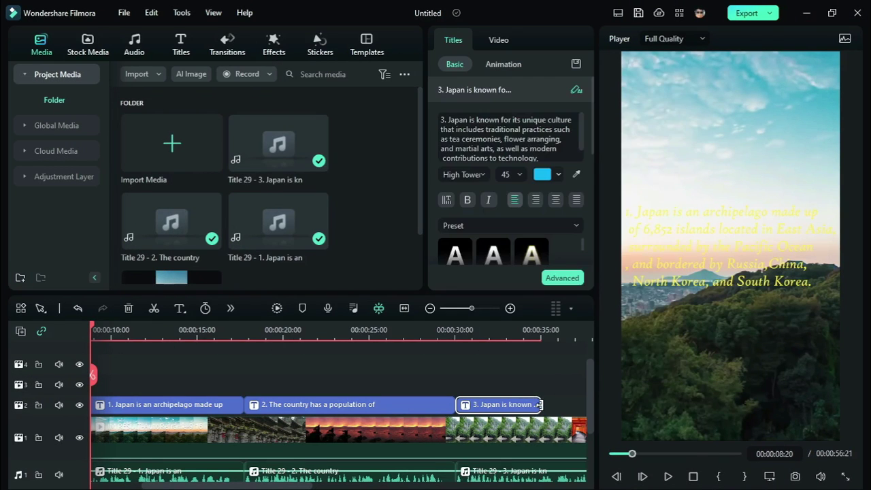
# Fit the third title to its voiceover and trim the video end so the project runs 00:00:42:23.
pyautogui.moveTo(540, 405); pyautogui.dragTo(289, 406)
pyautogui.moveTo(520, 438); pyautogui.dragTo(409, 439)
pyautogui.click(411, 396)
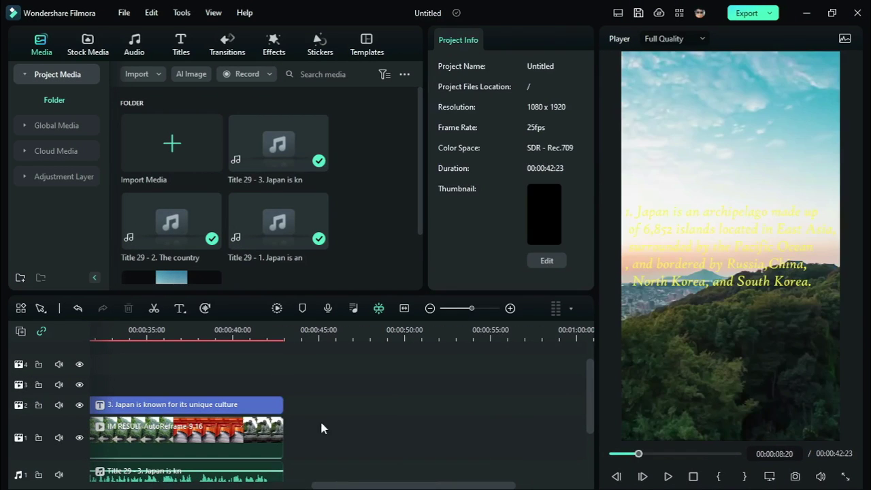
pyautogui.click(404, 308)
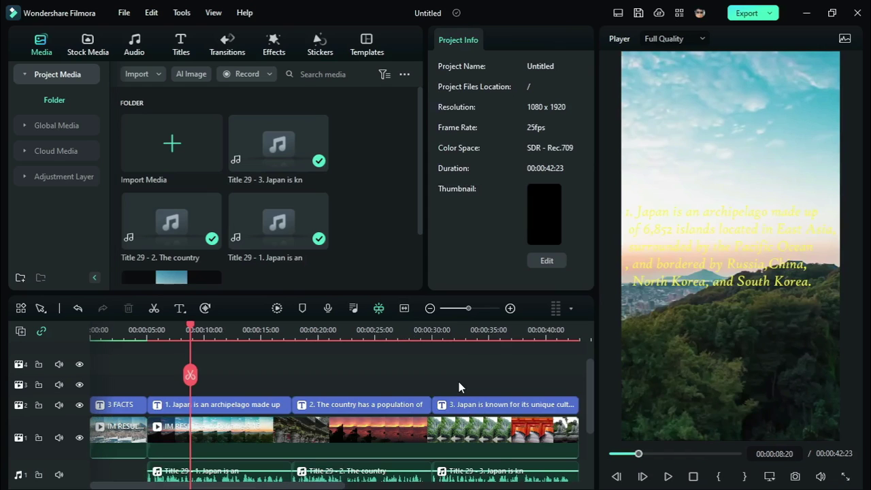
# Export the Short as IM RESULT in F4V at 1080 x 1920, 25 fps.
pyautogui.click(745, 17)
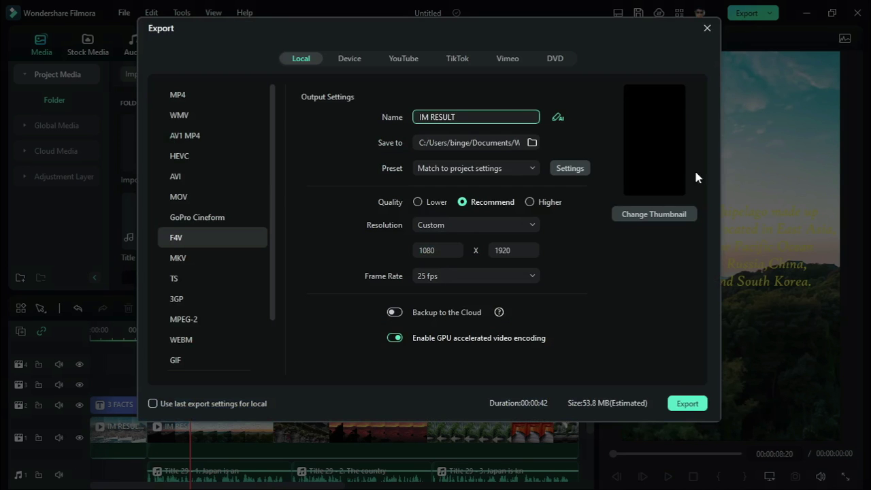
pyautogui.click(686, 402)
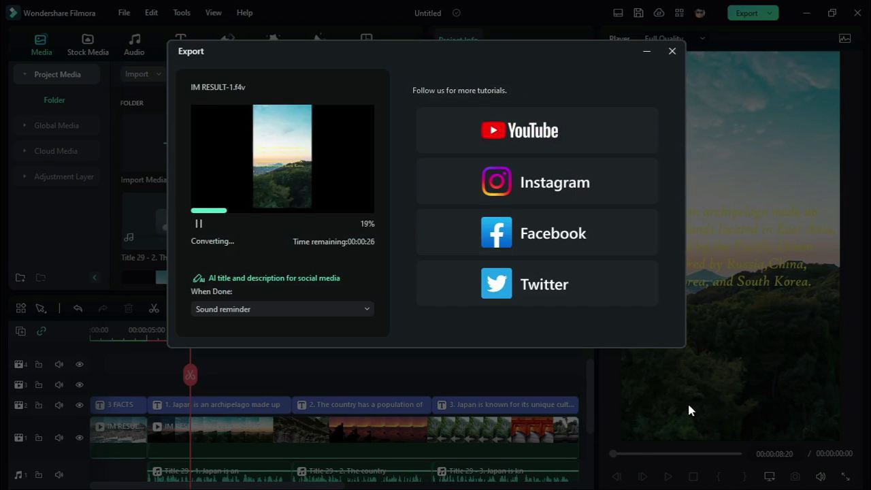